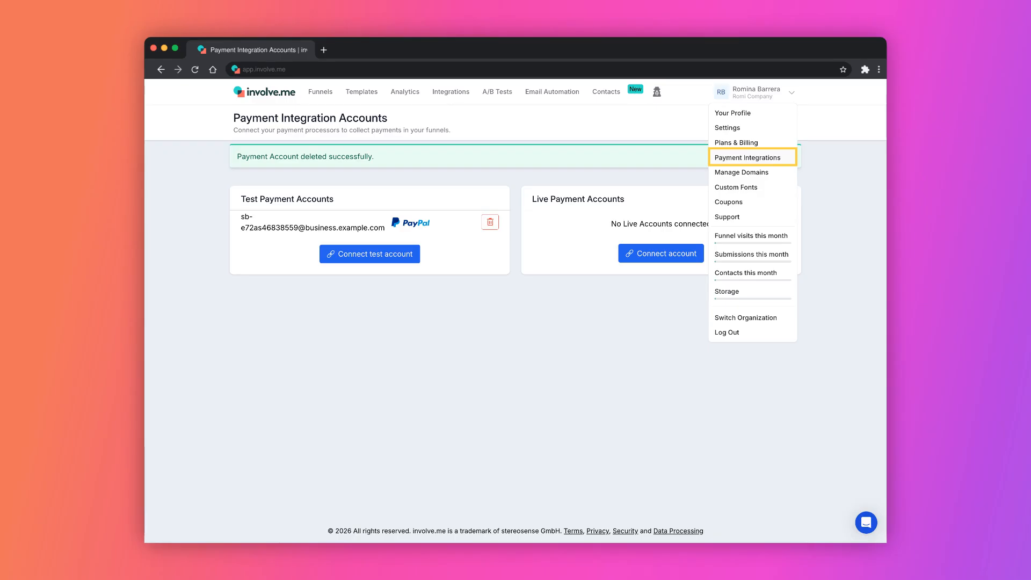
# Open the payment integration accounts and start connecting a Stripe test account.
pyautogui.click(752, 157)
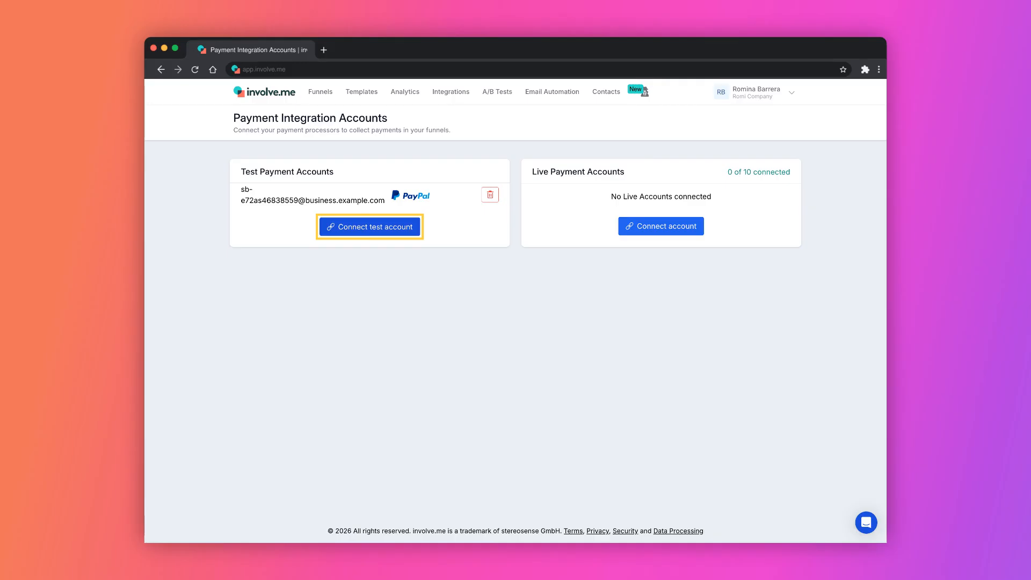
pyautogui.click(369, 227)
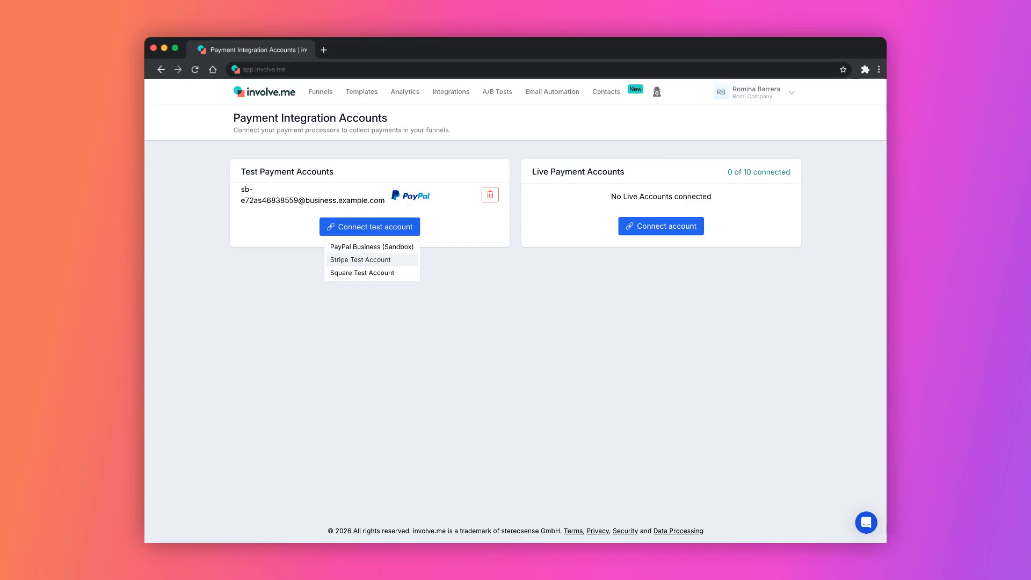
pyautogui.click(360, 260)
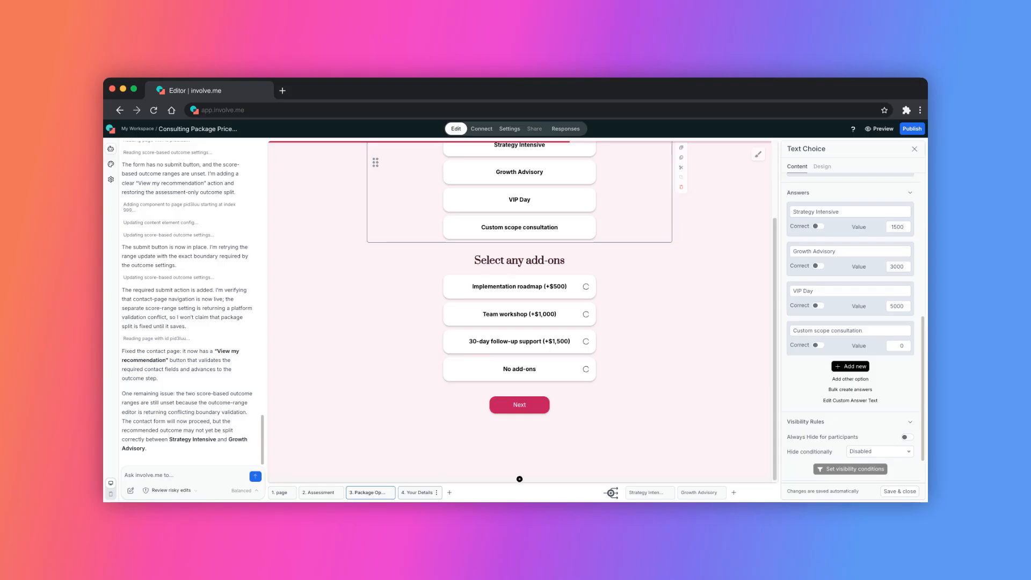
# Add a Collect Payments element to the Strategy Intensive outcome page and place it above the Retake assessment button.
pyautogui.click(418, 493)
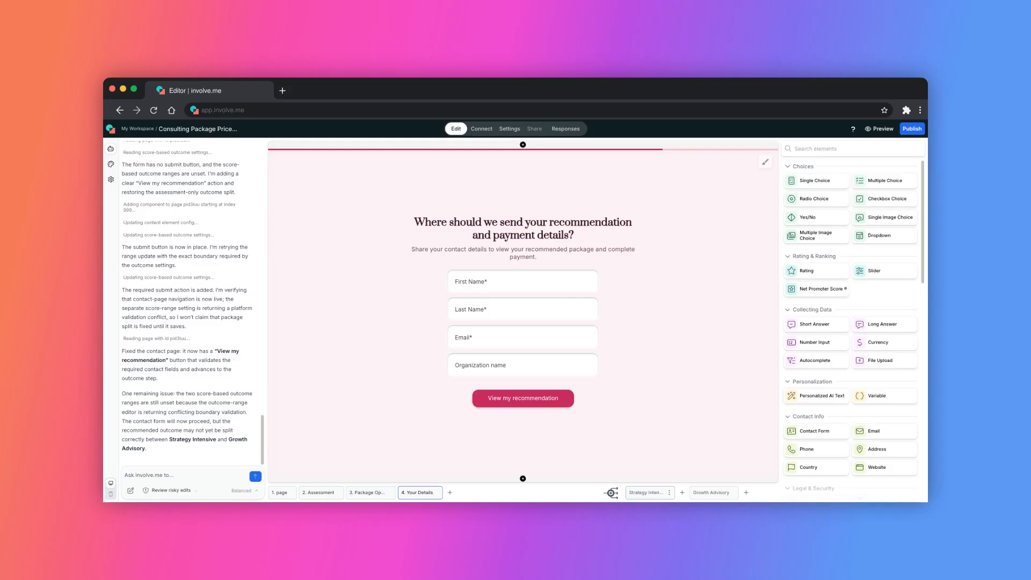
pyautogui.click(646, 493)
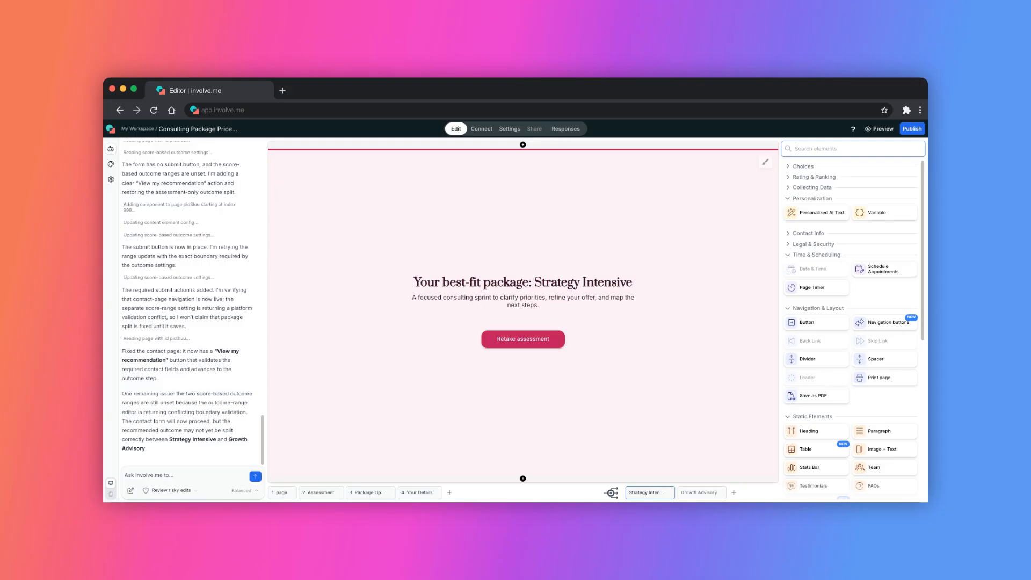
pyautogui.write('coll')
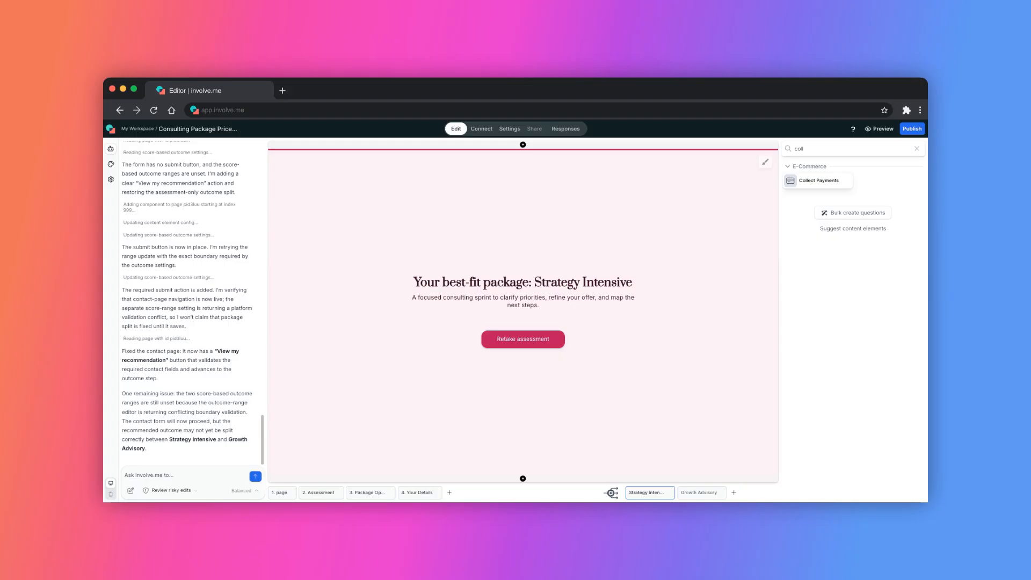
pyautogui.moveTo(818, 181); pyautogui.dragTo(523, 345)
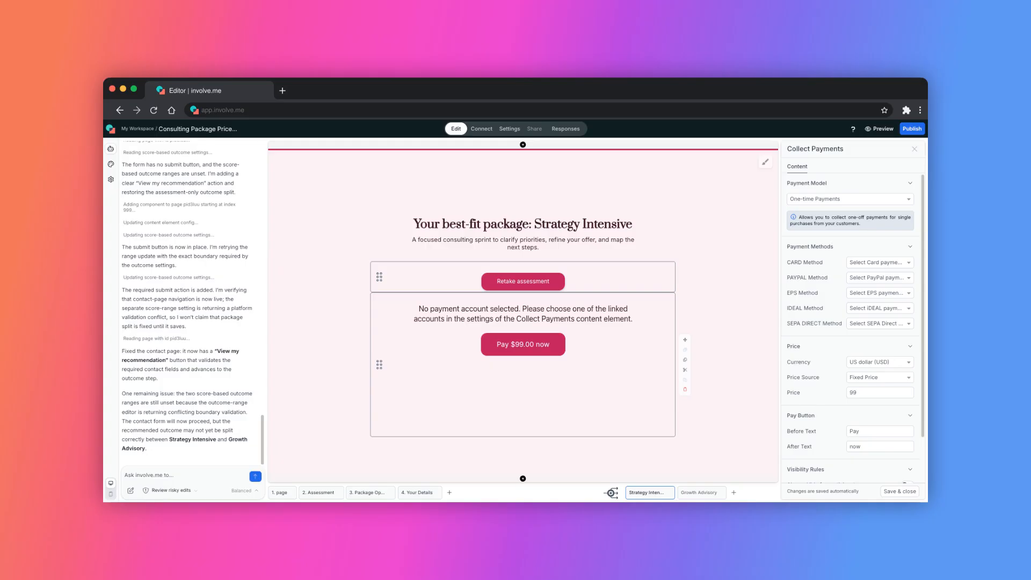
pyautogui.moveTo(380, 364); pyautogui.dragTo(379, 277)
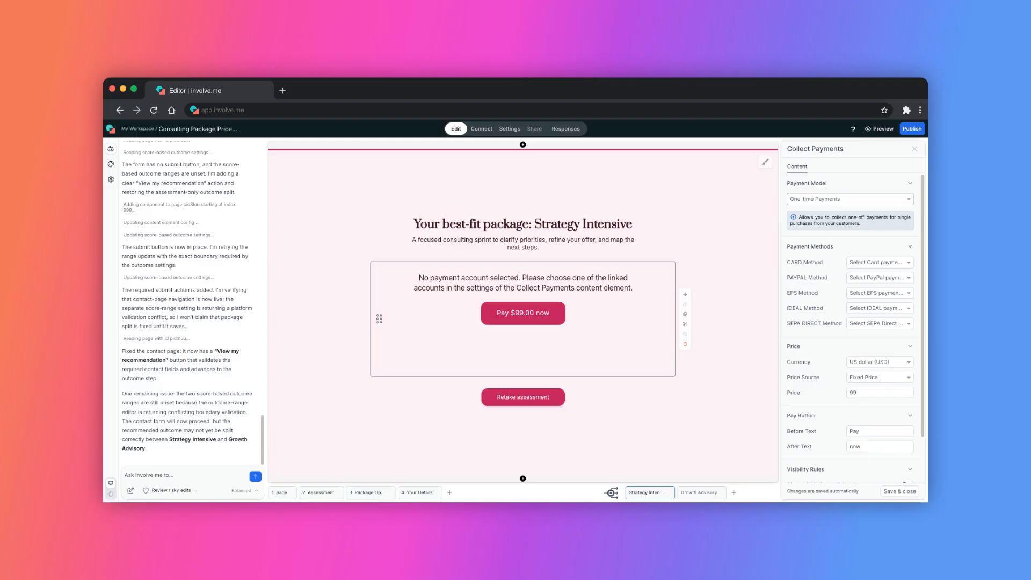
# Configure a one-time card payment through the sandbox account with a fixed price of 109 US dollars.
pyautogui.click(849, 200)
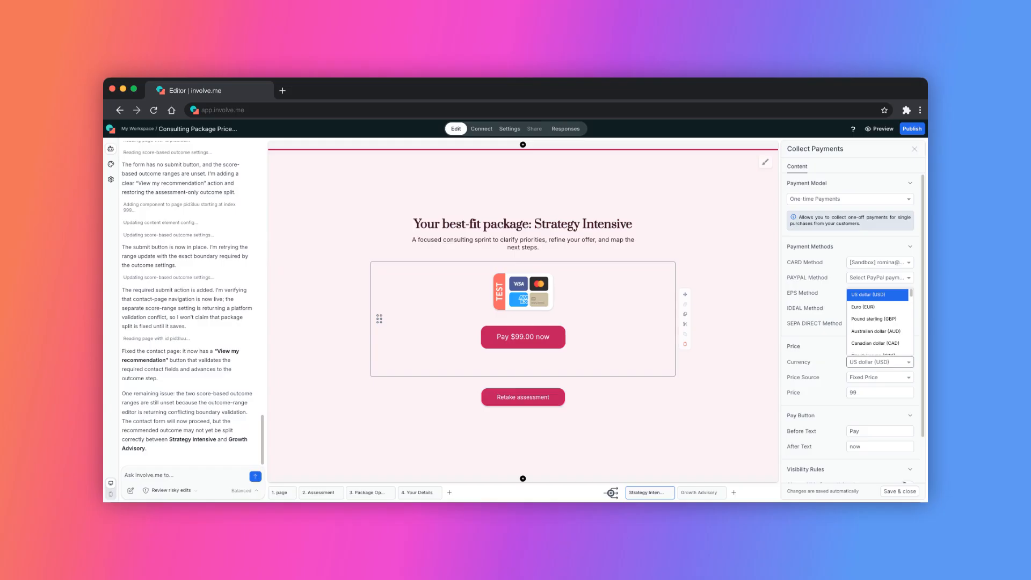
pyautogui.click(879, 378)
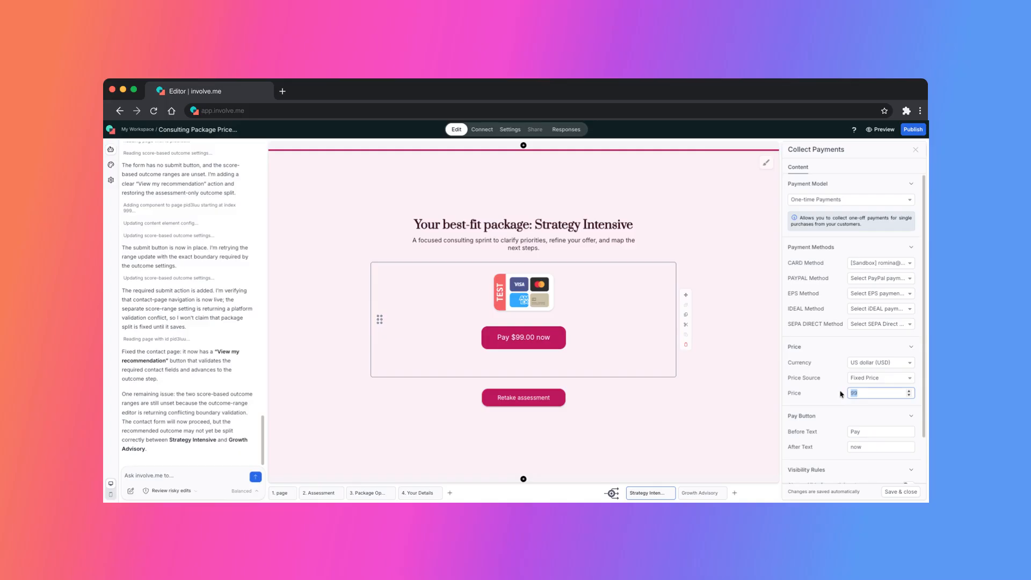
pyautogui.write('109')
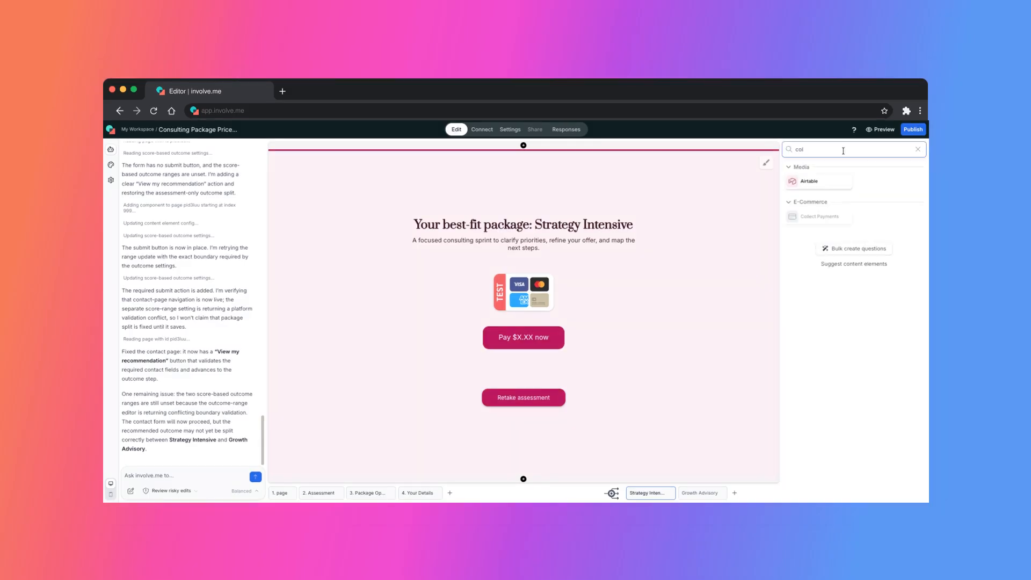
# Add a Calculator element above the payment element and set its text before the result to "Package price".
pyautogui.press('BackSpace')
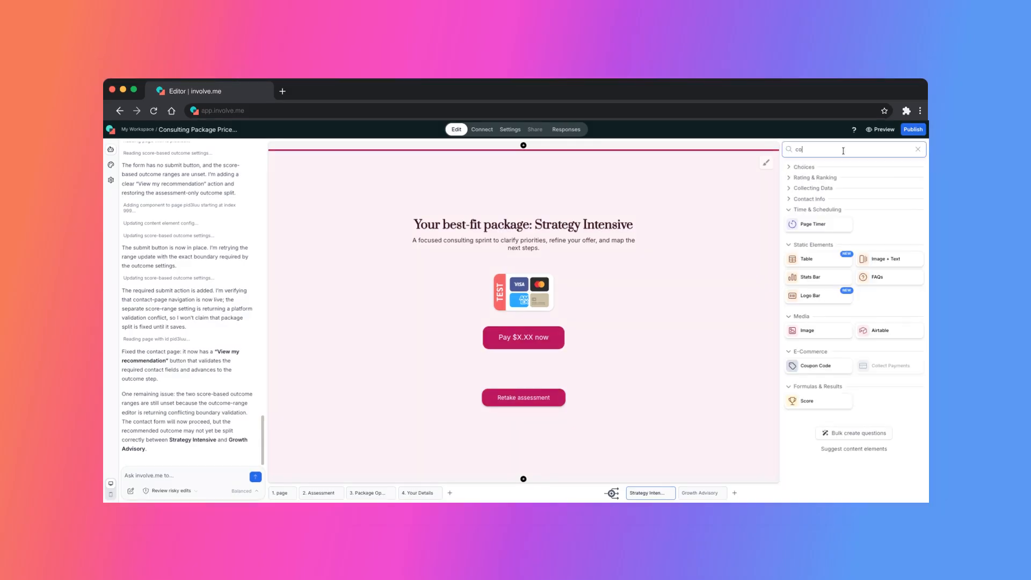
pyautogui.press('BackSpace')
pyautogui.write('alc')
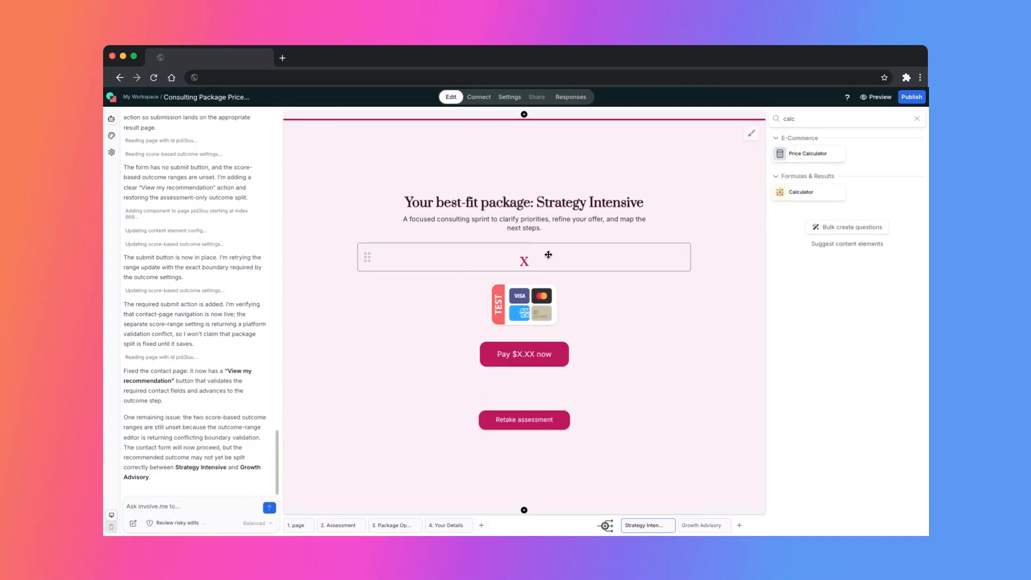
pyautogui.click(545, 259)
pyautogui.click(871, 173)
pyautogui.write('Pac')
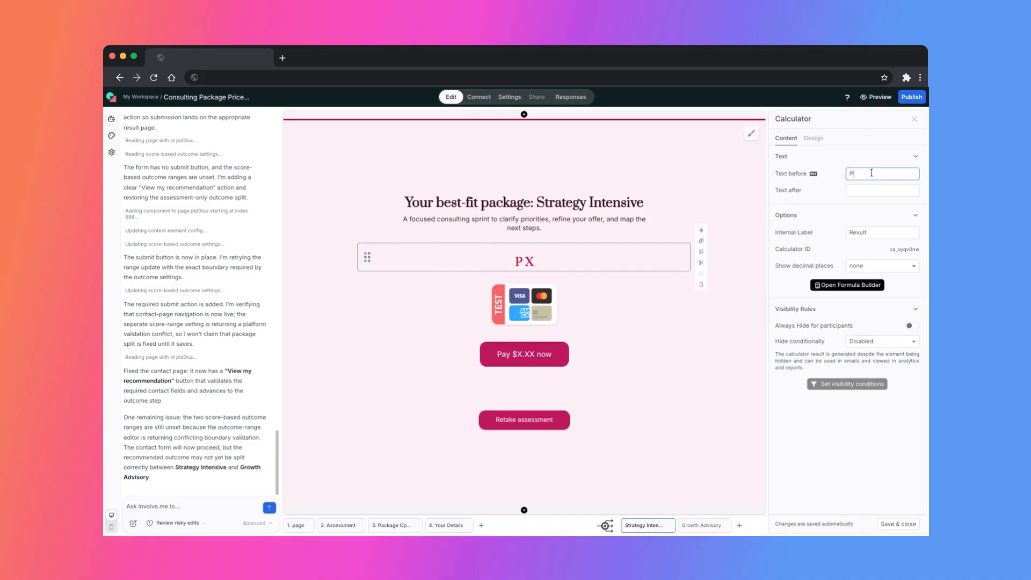
pyautogui.write('kage price')
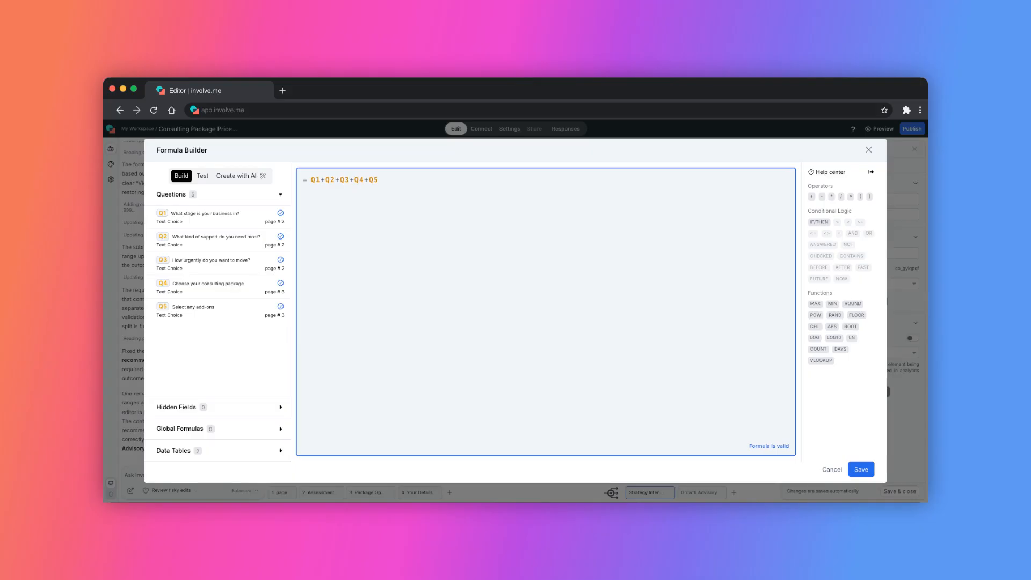
# Remove the page 2 assessment questions Q1, Q2 and Q3 from the package price Calculator's formula.
pyautogui.press('BackSpace')
pyautogui.press('BackSpace')
pyautogui.press('BackSpace')
pyautogui.press('BackSpace')
pyautogui.press('BackSpace')
pyautogui.press('BackSpace')
pyautogui.press('BackSpace')
pyautogui.press('BackSpace')
pyautogui.press('BackSpace')
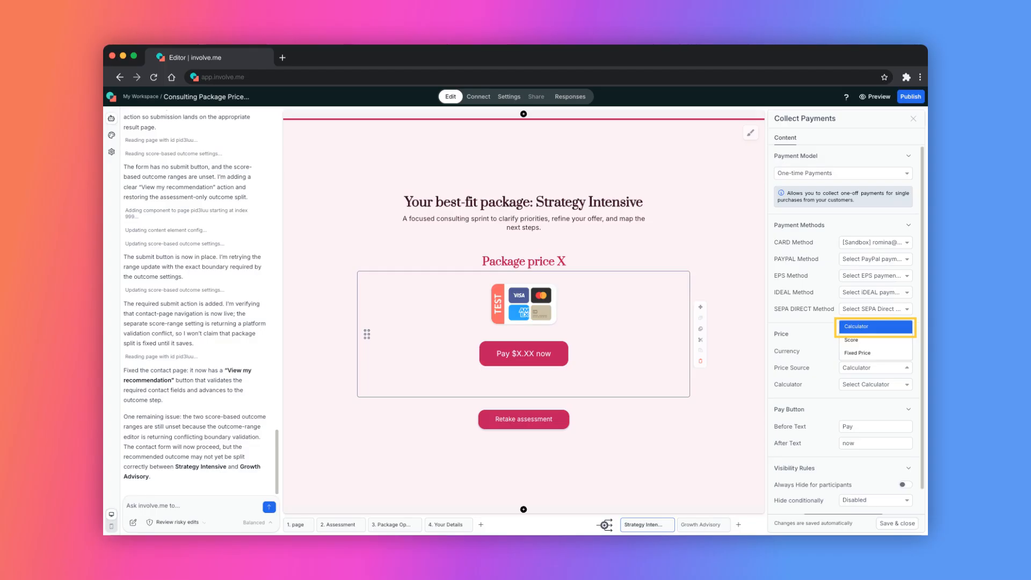
# Set the Collect Payments price source to Calculator and open the choice of calculator.
pyautogui.click(875, 385)
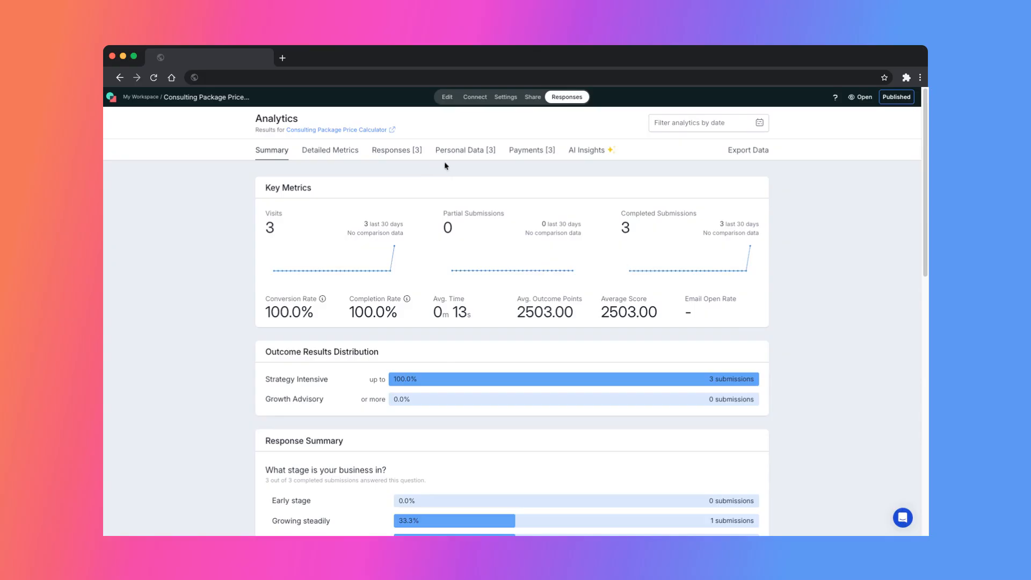
# Review the funnel's unpaid and paid payments and inspect the details of the 14:03 and 14:01 Stripe submissions.
pyautogui.moveTo(568, 106)
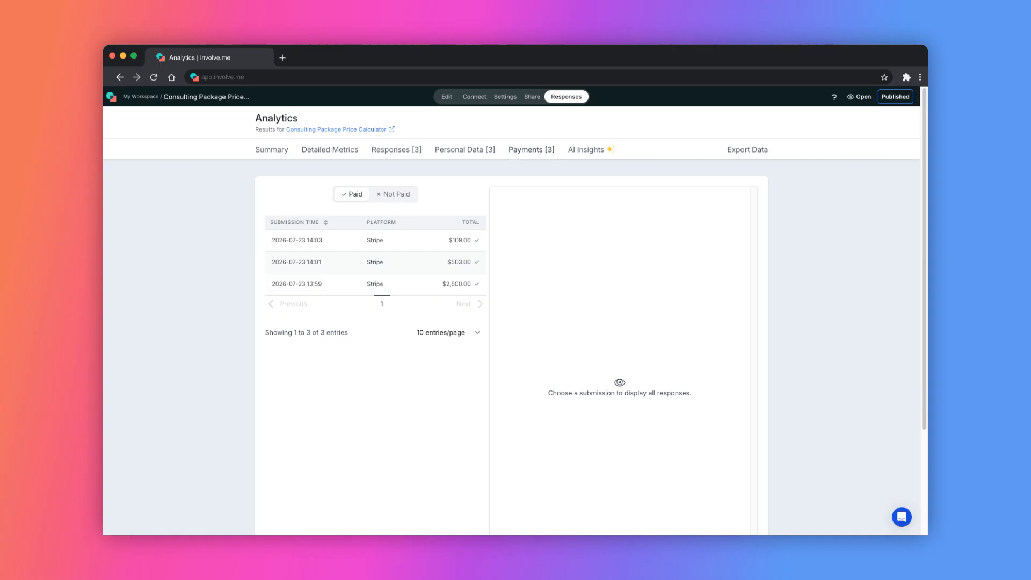
pyautogui.click(391, 200)
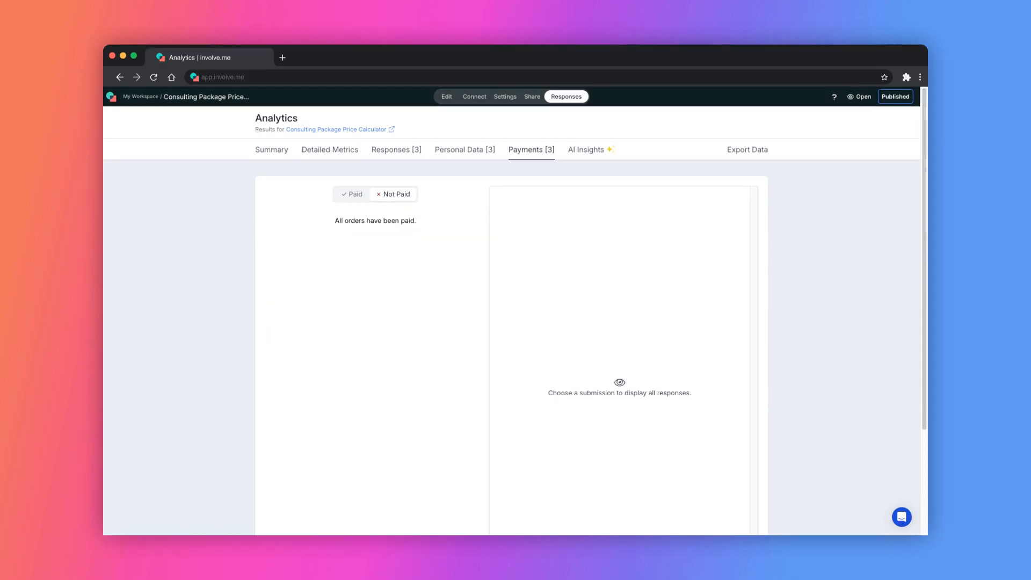
pyautogui.click(351, 194)
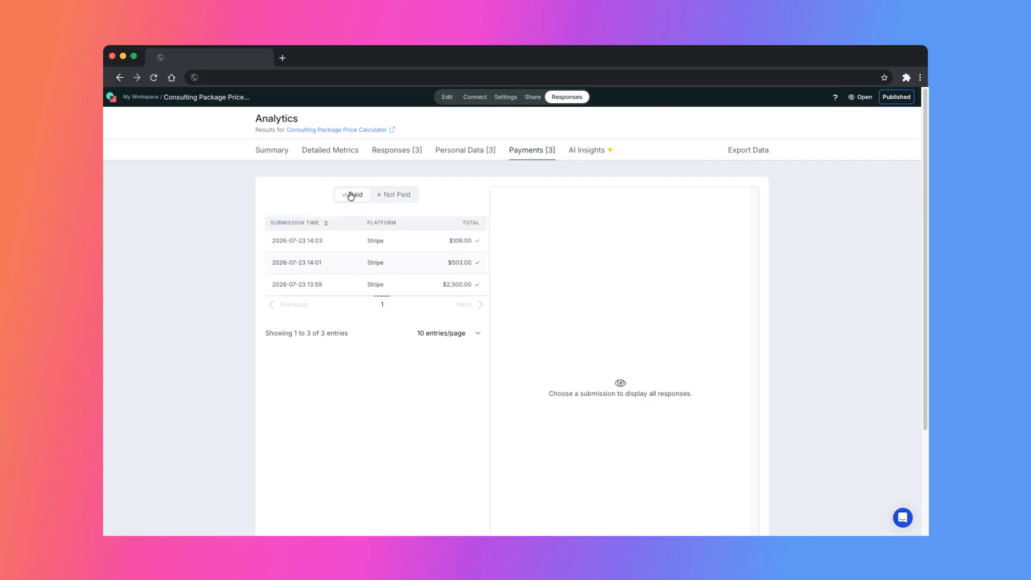
pyautogui.click(322, 262)
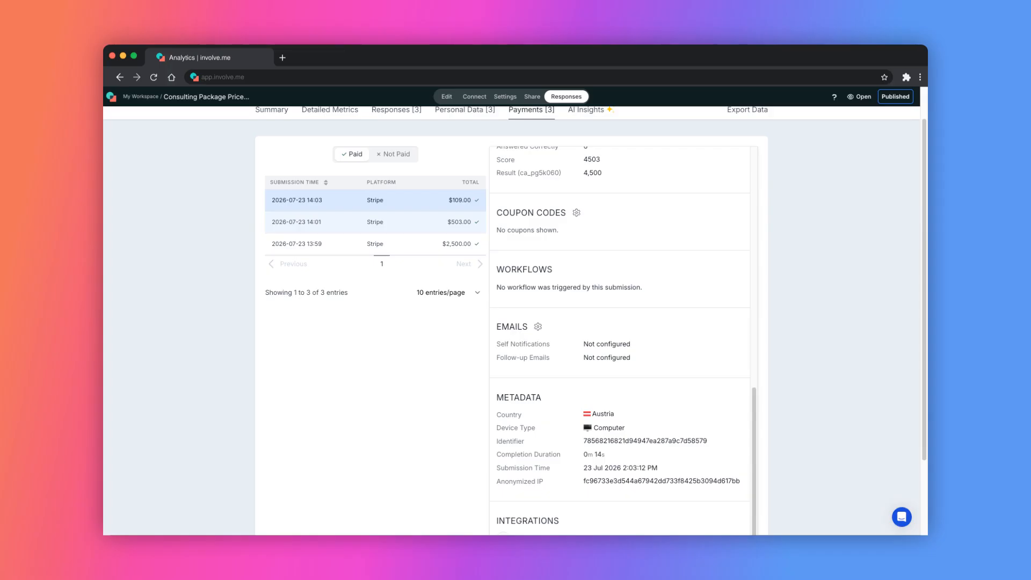
pyautogui.click(374, 222)
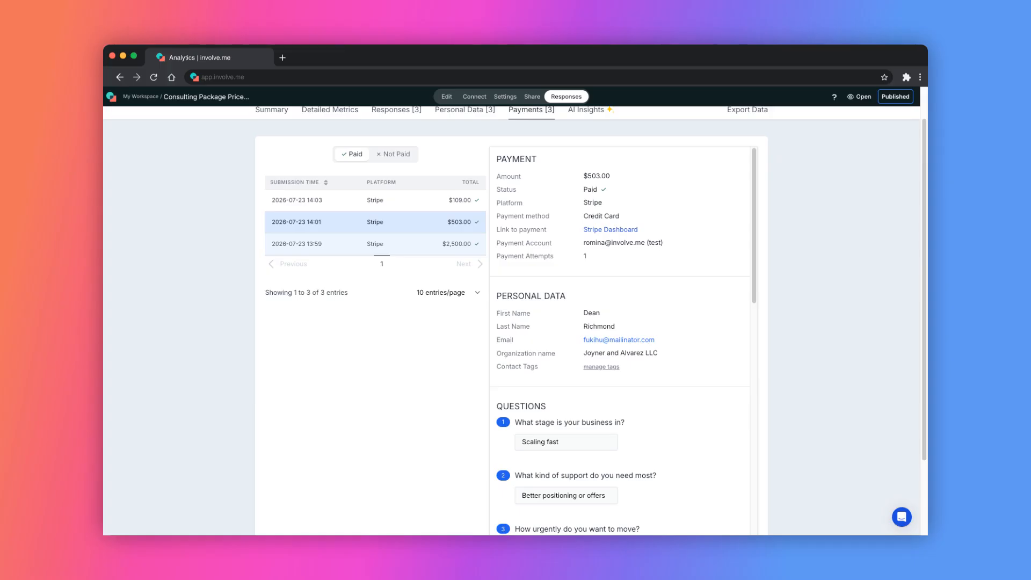